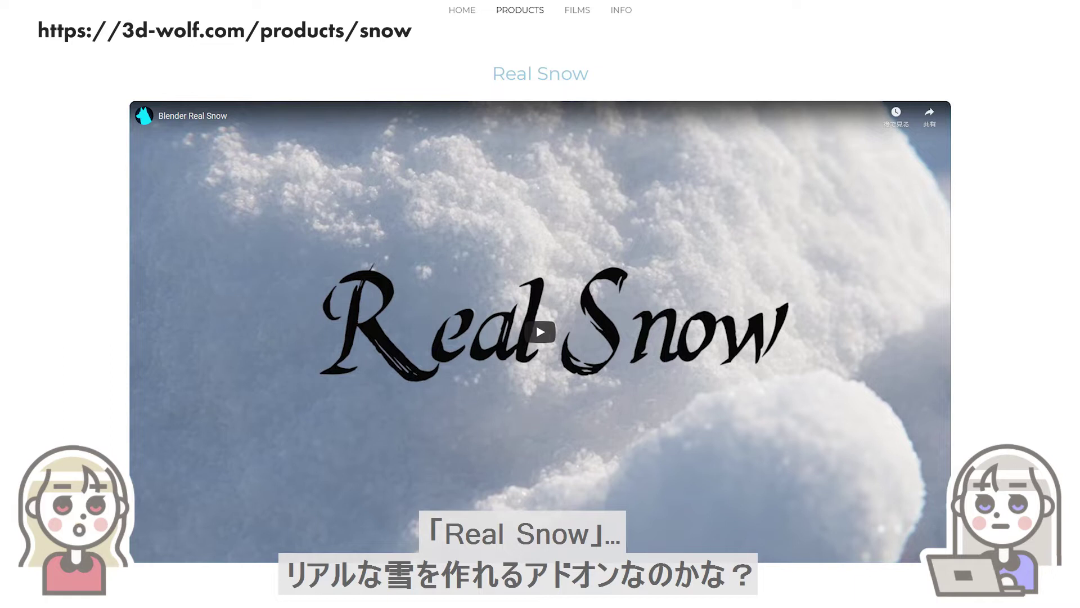
Scroll down the Real Snow product page on 3d-wolf.com past the video.
scroll(540, 303, down, 8)
scroll(540, 304, down, 8)
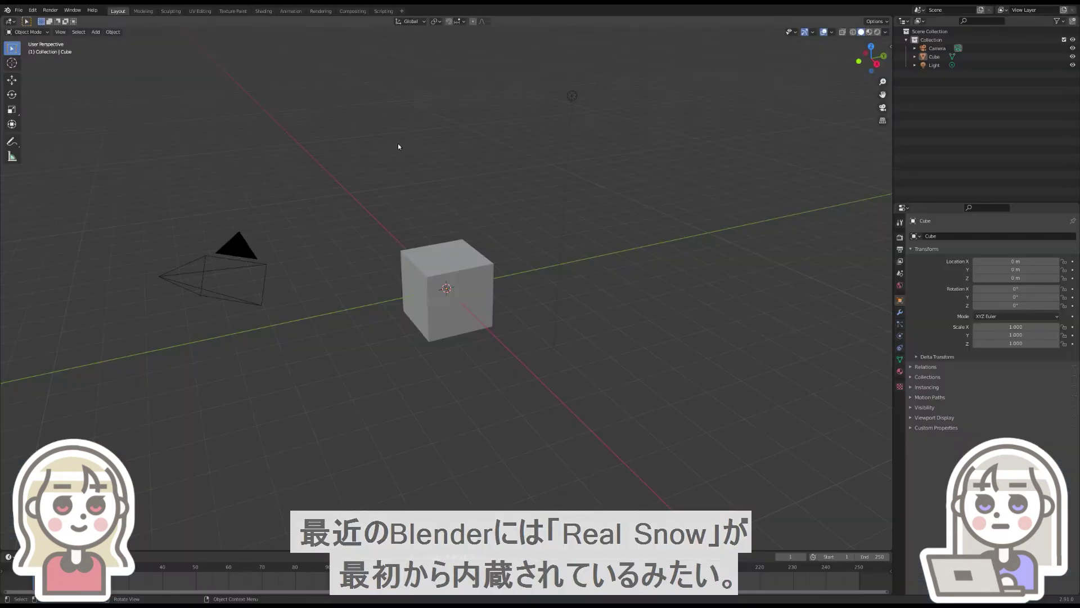
Enable the Object: Real Snow add-on in Blender's Preferences add-ons list.
click(33, 11)
click(60, 133)
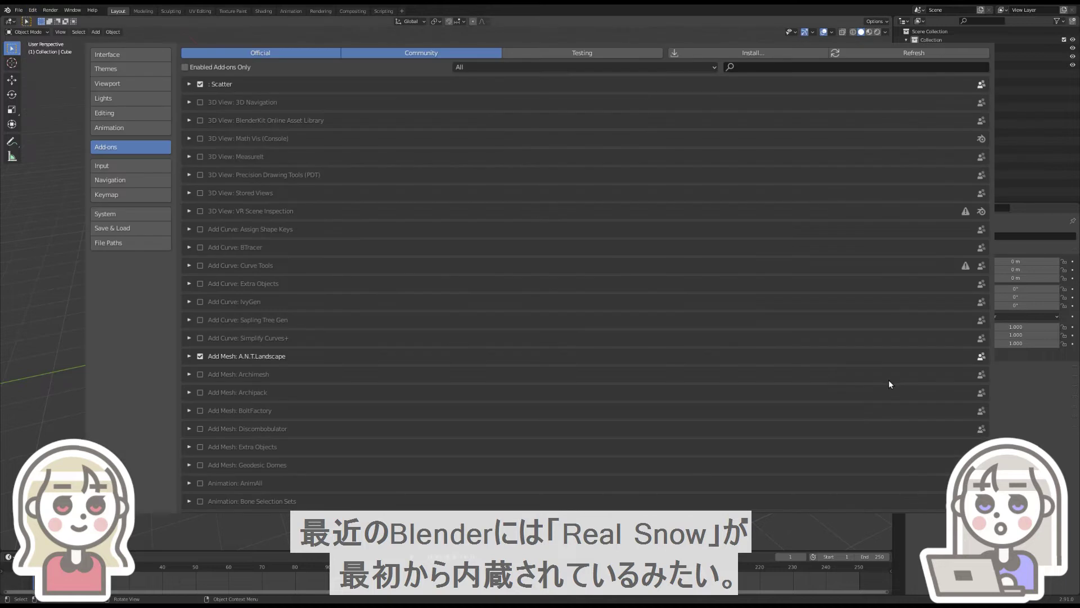
scroll(887, 379, down, 10)
scroll(880, 380, down, 10)
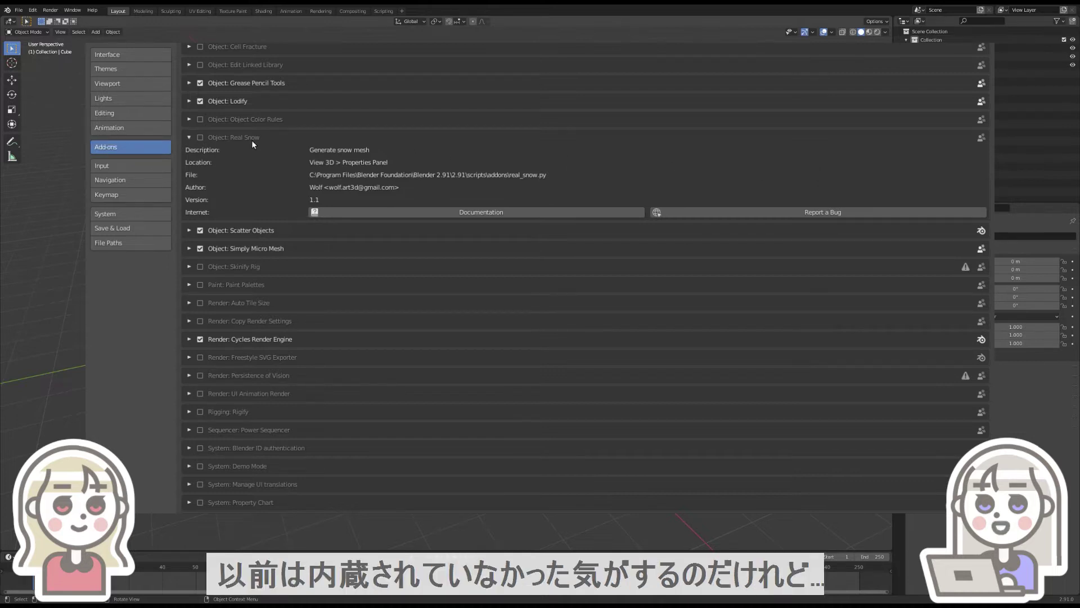
click(200, 138)
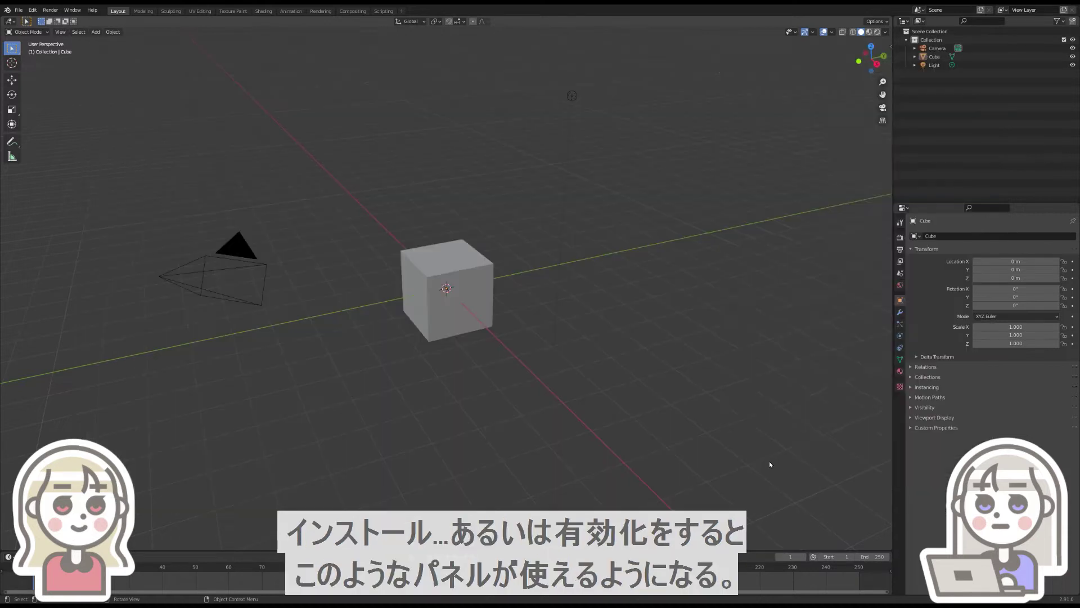
Show the Real Snow sidebar panel, select the cube and add snow on it.
key(n)
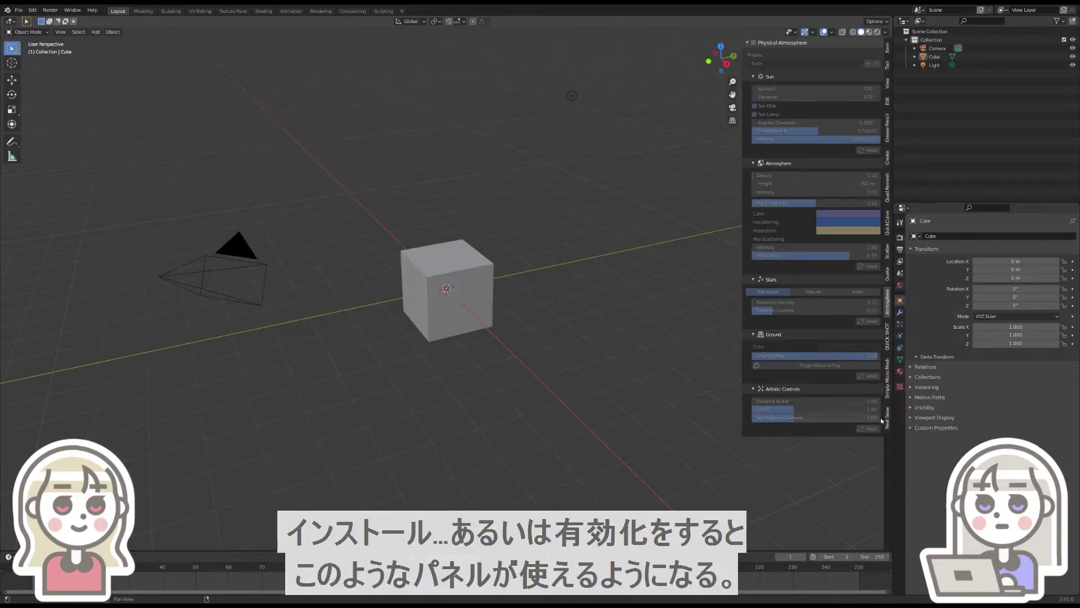
click(886, 418)
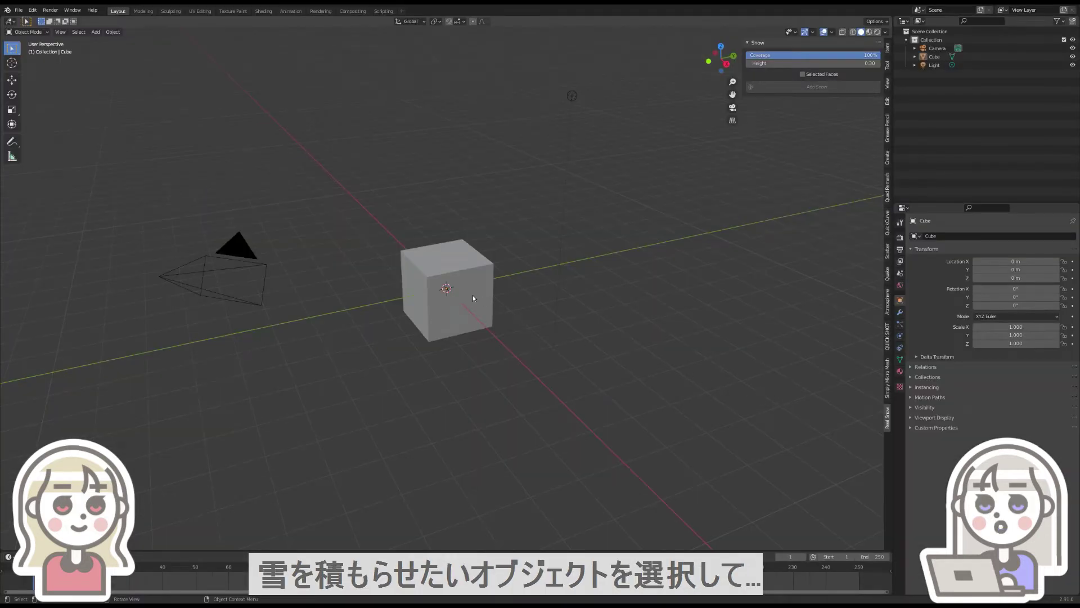
click(472, 297)
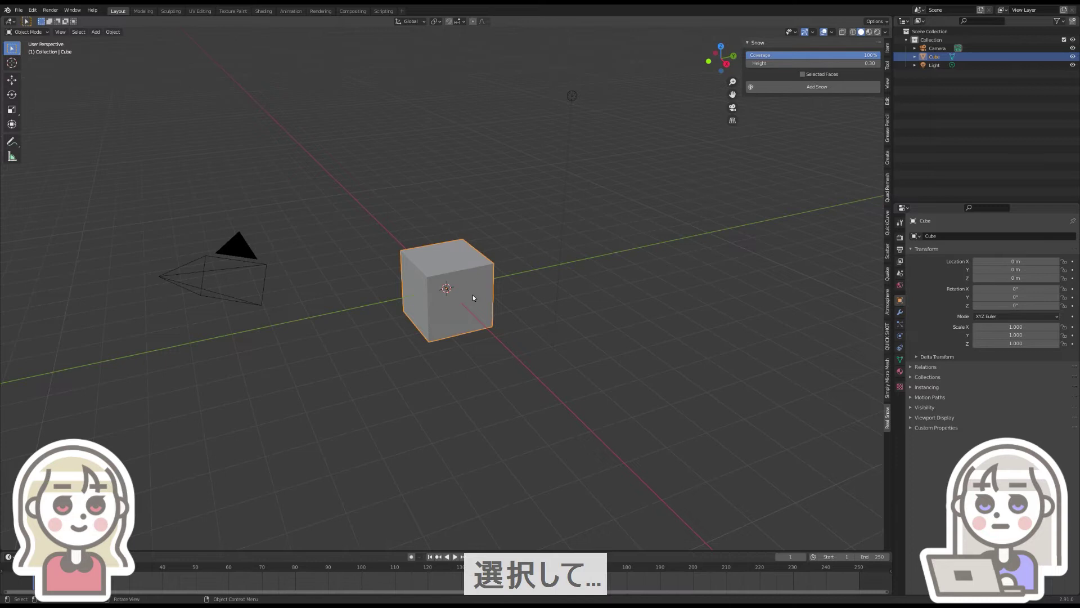
click(839, 86)
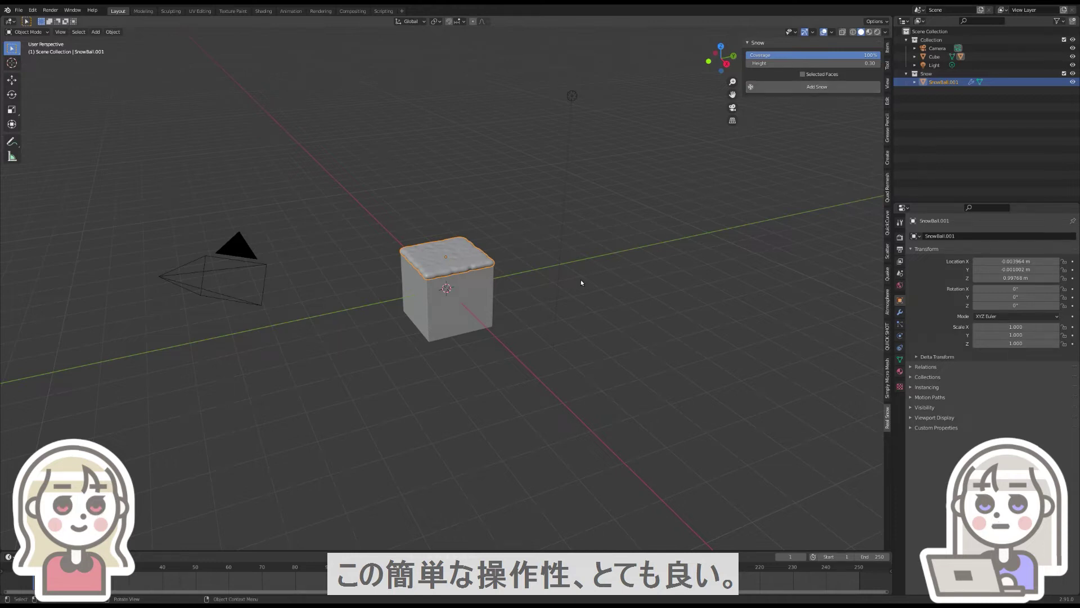
Orbit close around the snowy cube and preview it with Rendered shading.
scroll(495, 262, up, 1)
scroll(496, 260, up, 5)
scroll(497, 258, up, 1)
click(689, 294)
middle_drag(690, 294, 754, 355)
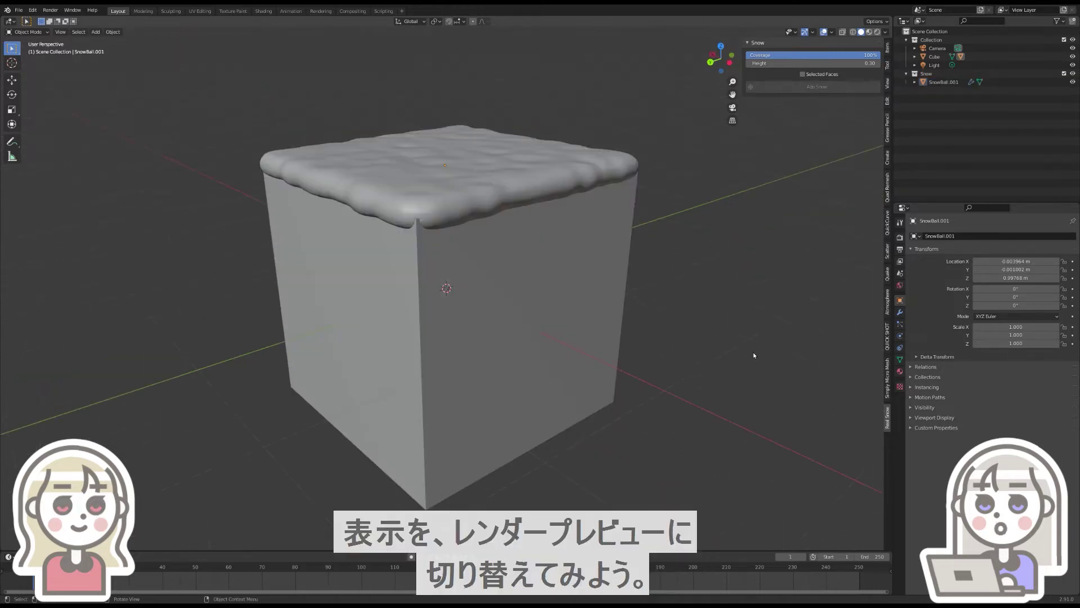
click(876, 32)
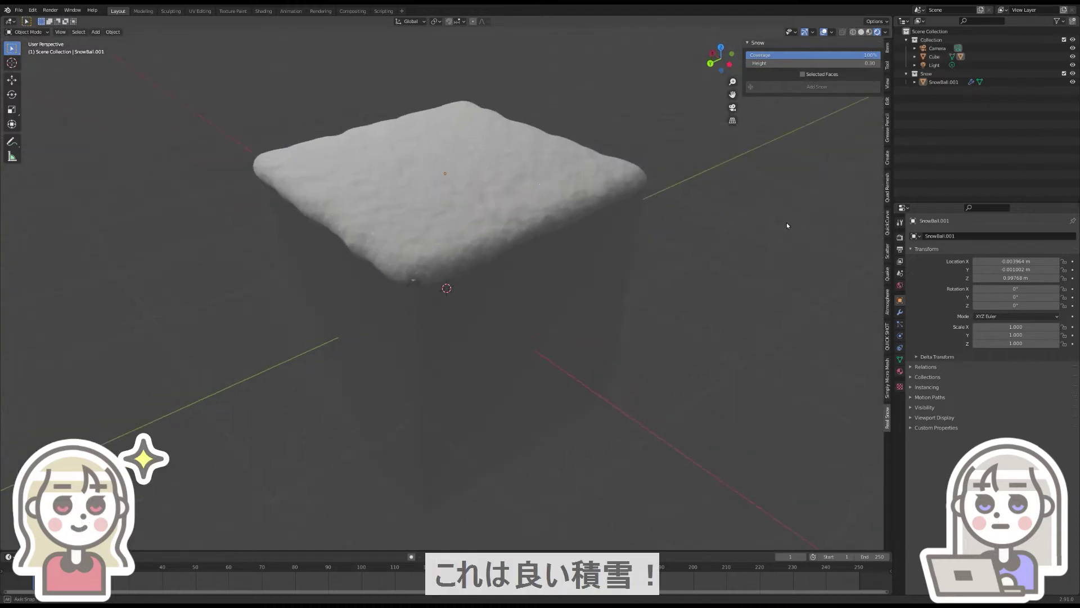
scroll(525, 301, up, 6)
middle_drag(525, 300, 629, 294)
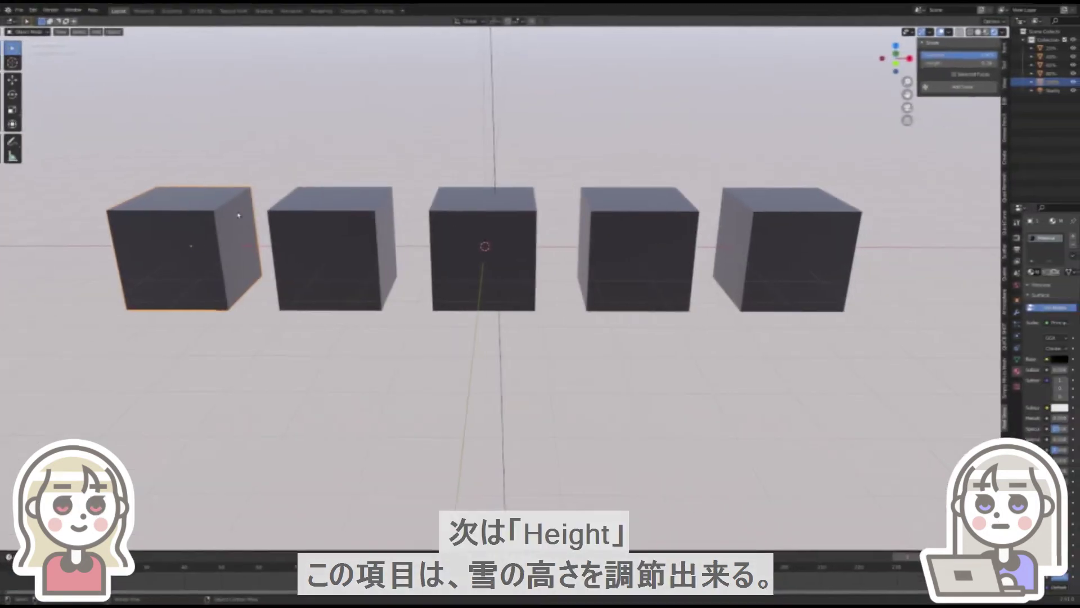
Add snow at heights 0.80 and 0.60 to the second and third cubes.
click(976, 65)
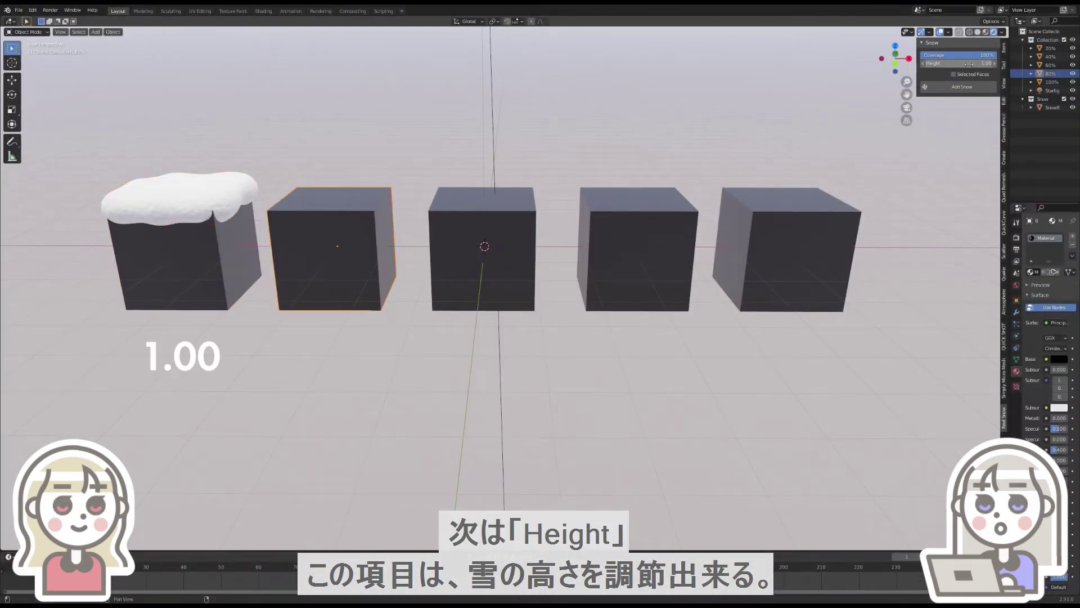
text(0.8)
key(Return)
click(962, 87)
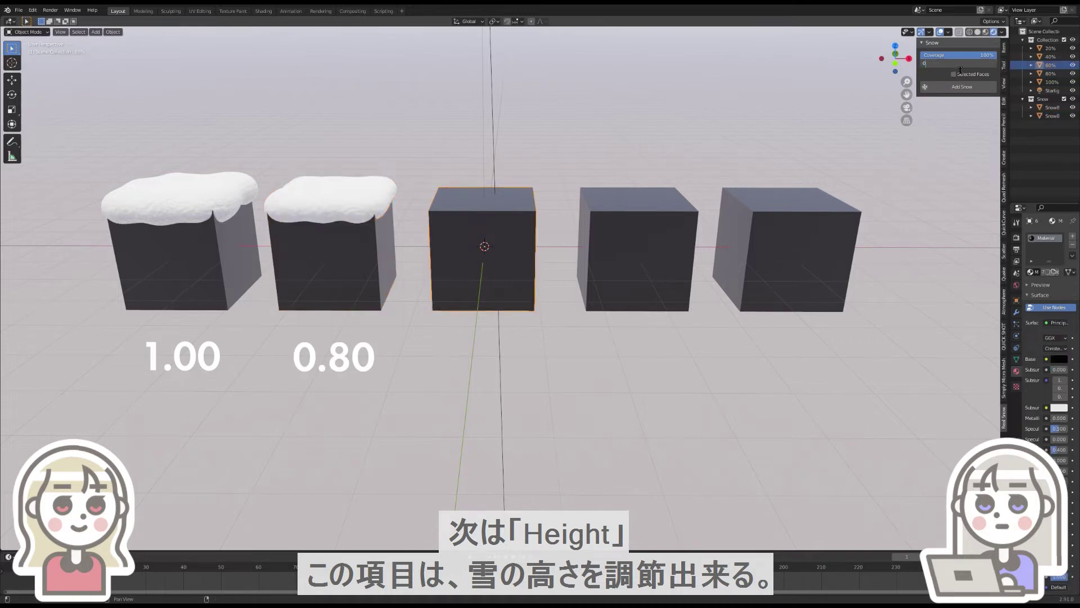
text(.6)
key(Return)
click(962, 86)
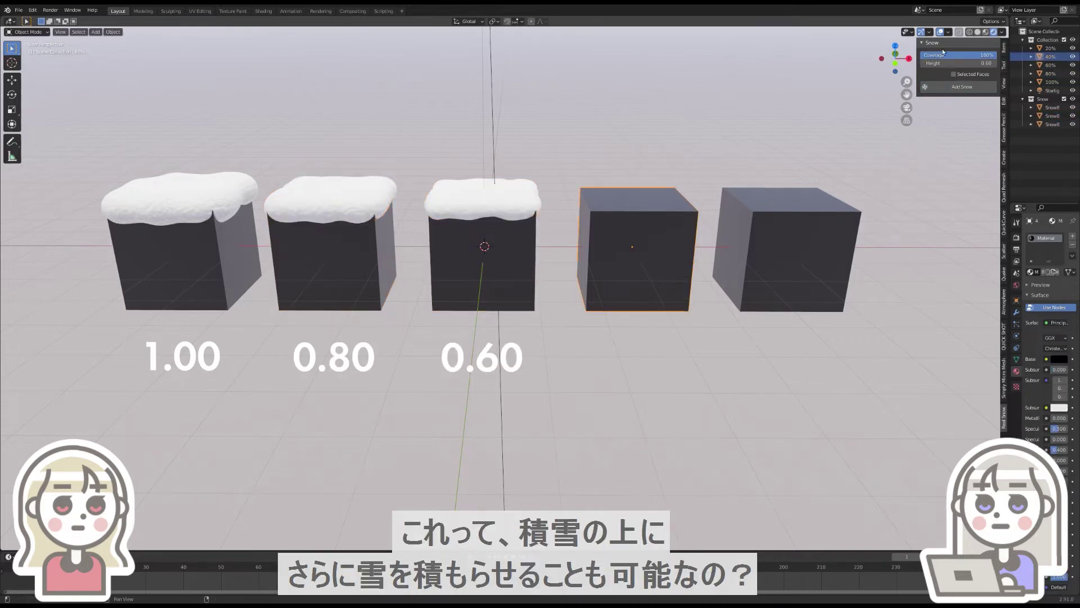
Add snow at heights 0.40 and 0.20 to the fourth and fifth cubes.
text(.4)
key(Return)
click(945, 86)
click(956, 63)
text(0.2)
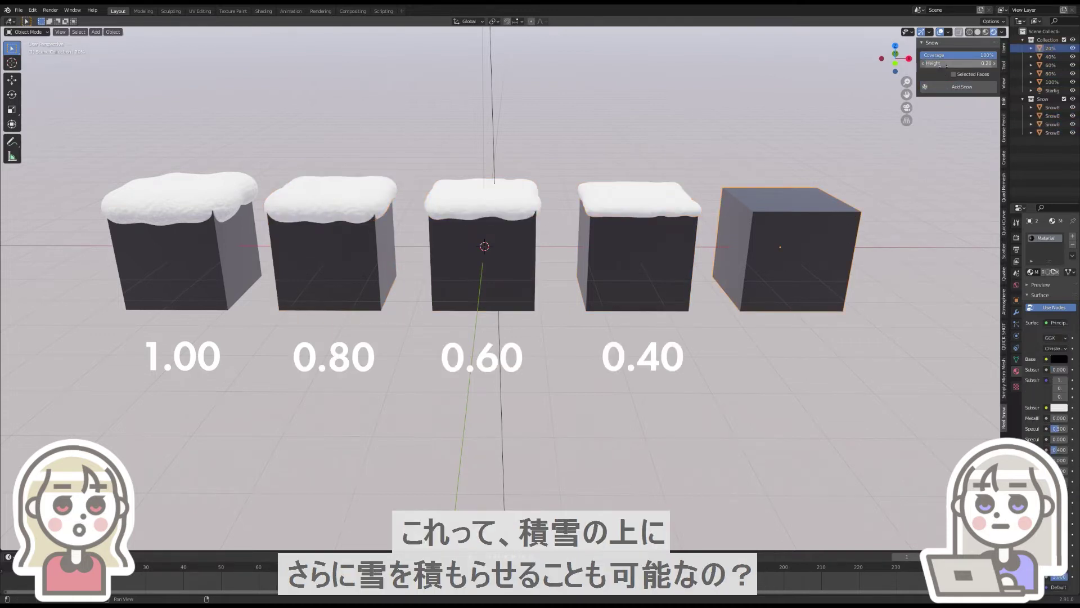
click(962, 87)
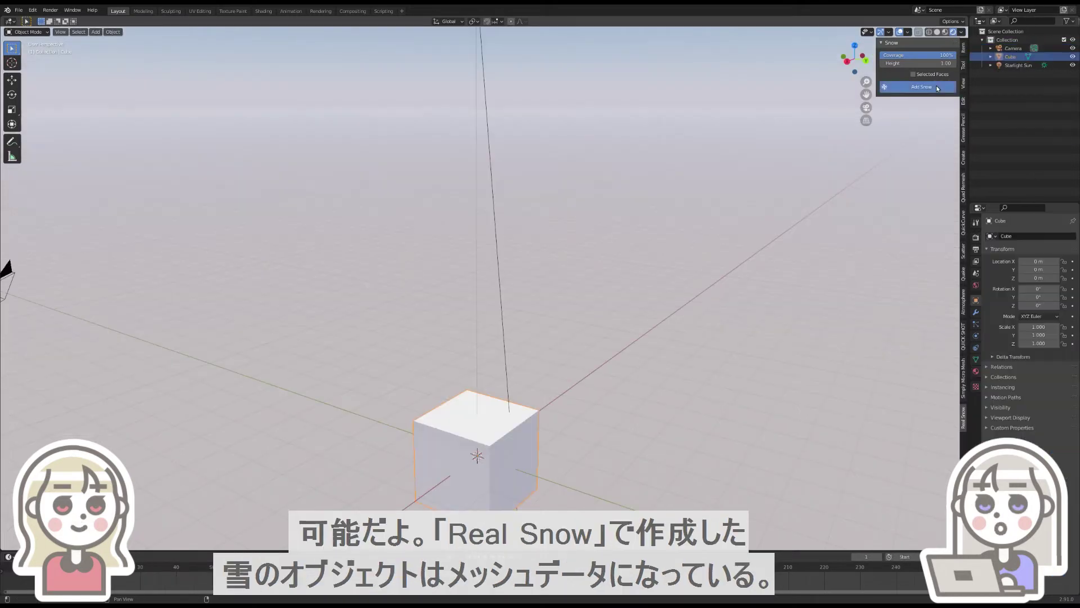
Stack repeated snow layers onto the cube's snow, viewing the pile in X-ray from above.
click(936, 87)
click(928, 31)
scroll(519, 301, up, 3)
mouse_move(519, 301)
middle_down()
mouse_move(576, 146)
mouse_move(576, 183)
mouse_move(552, 172)
mouse_move(579, 176)
mouse_move(599, 216)
middle_up()
scroll(598, 216, down, 5)
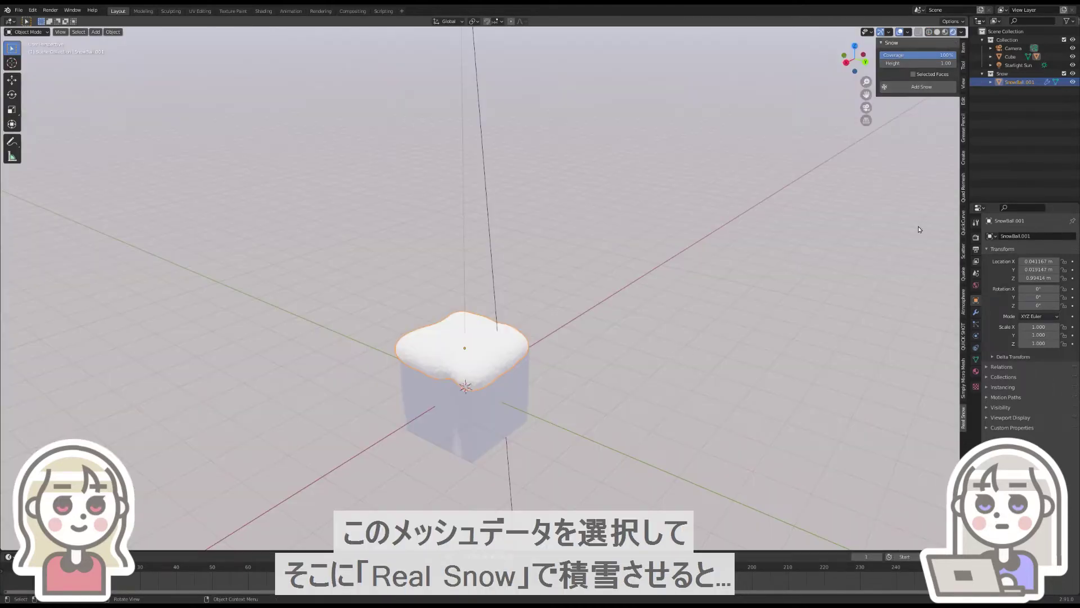
click(932, 91)
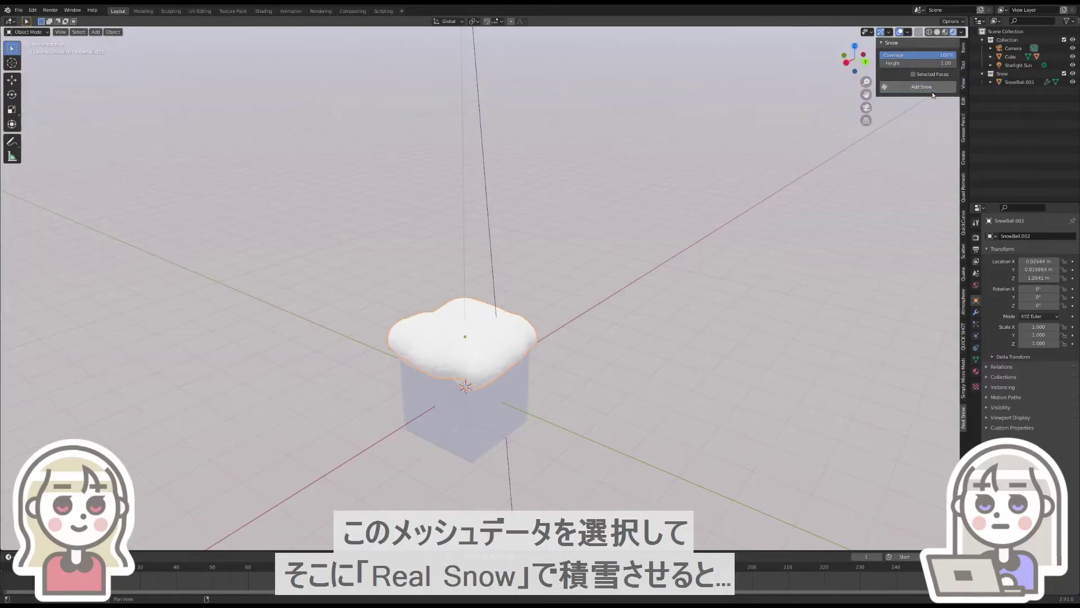
click(932, 93)
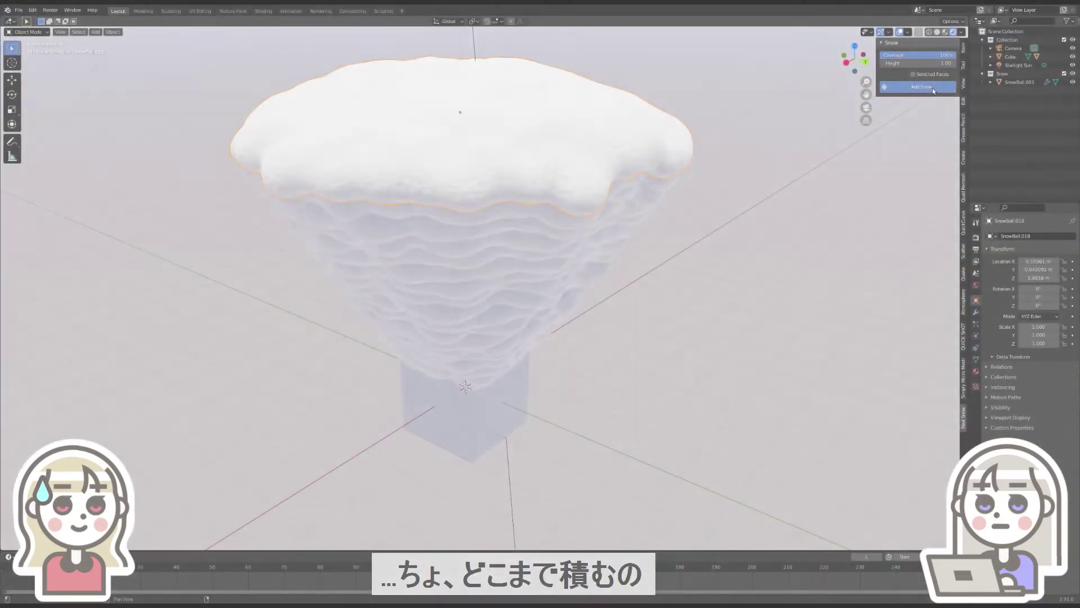
click(936, 89)
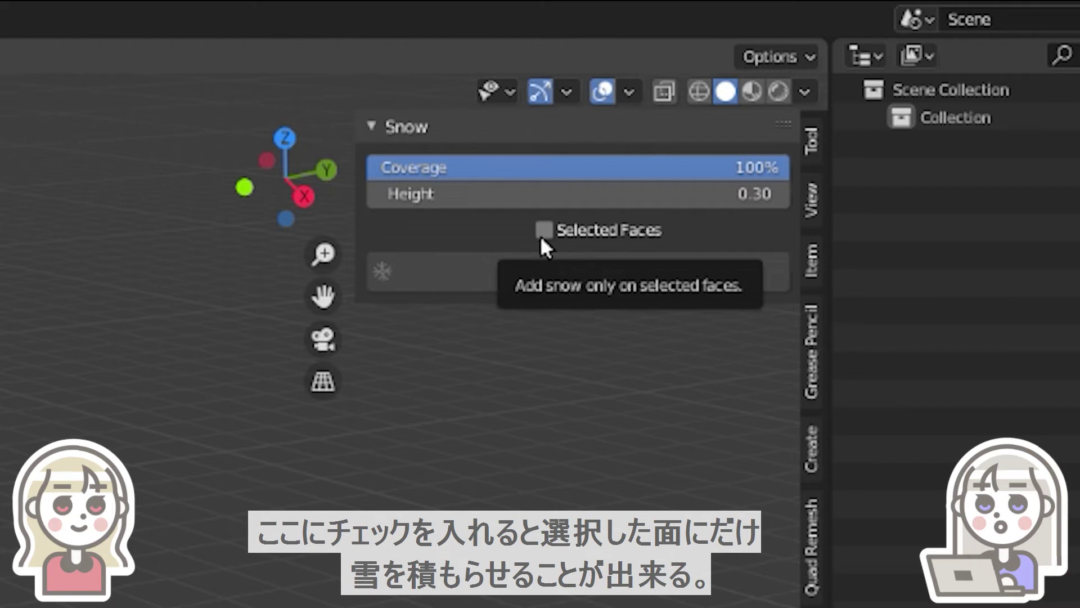
Enable Selected Faces and add a scaled-up grid mesh.
click(541, 238)
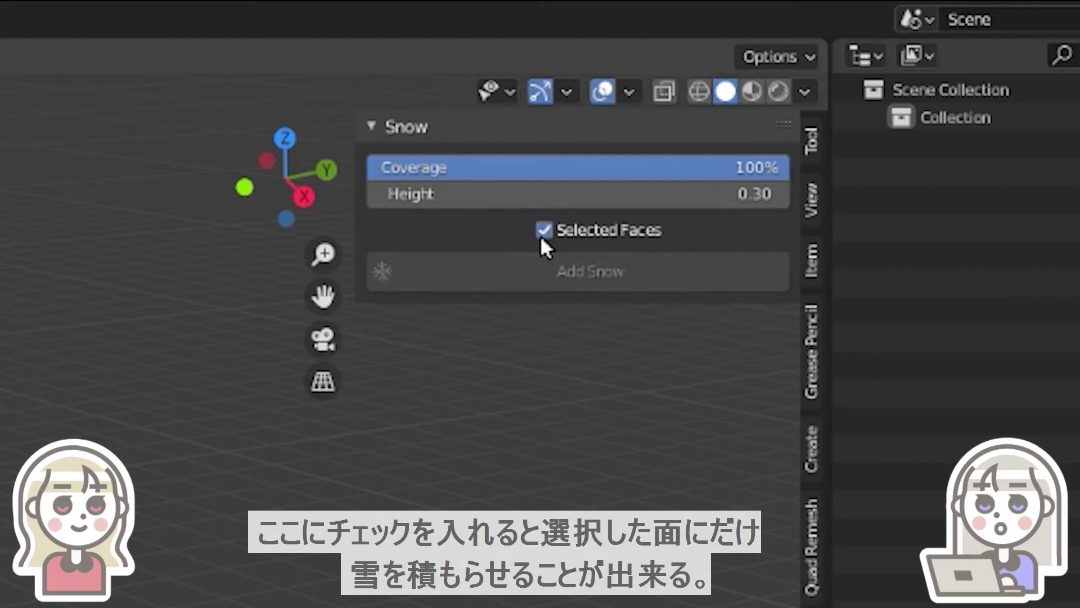
key(shift+a)
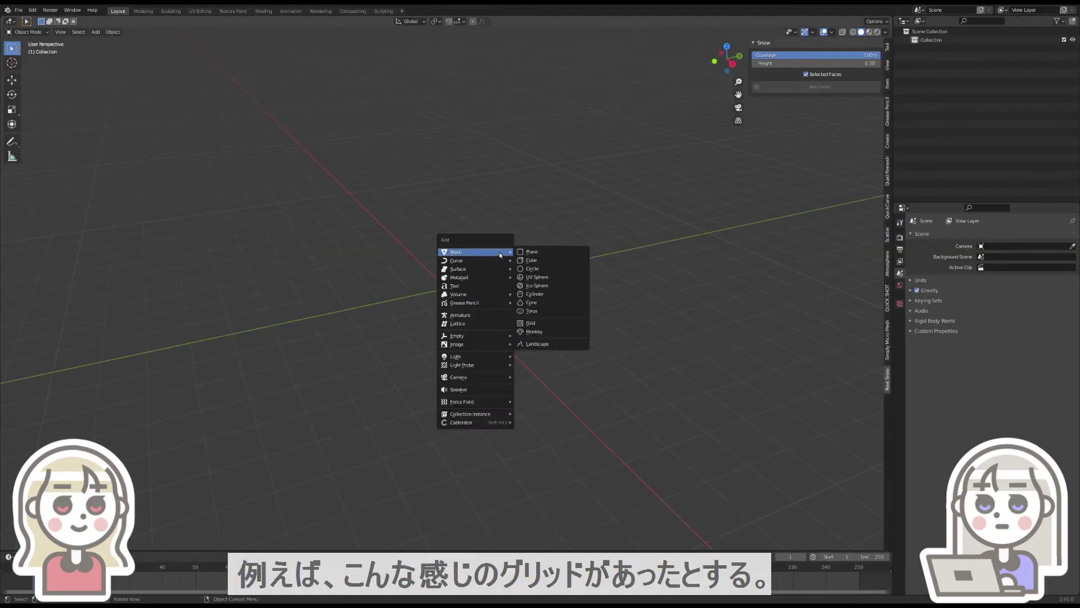
click(549, 322)
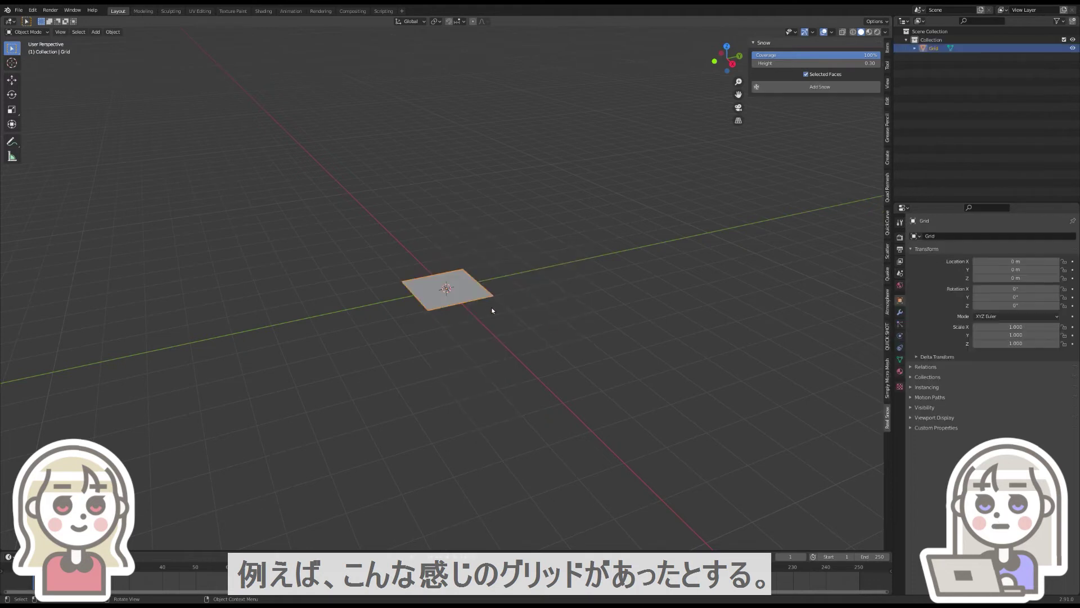
key(s)
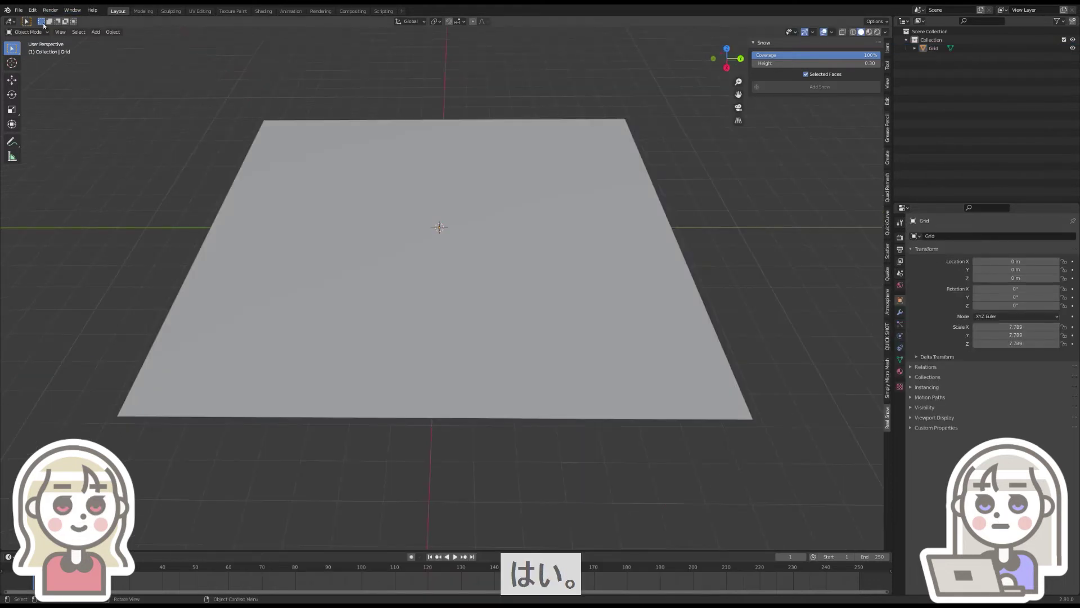
In Edit Mode face select, select alternating grid faces in a checker pattern.
click(43, 32)
click(27, 51)
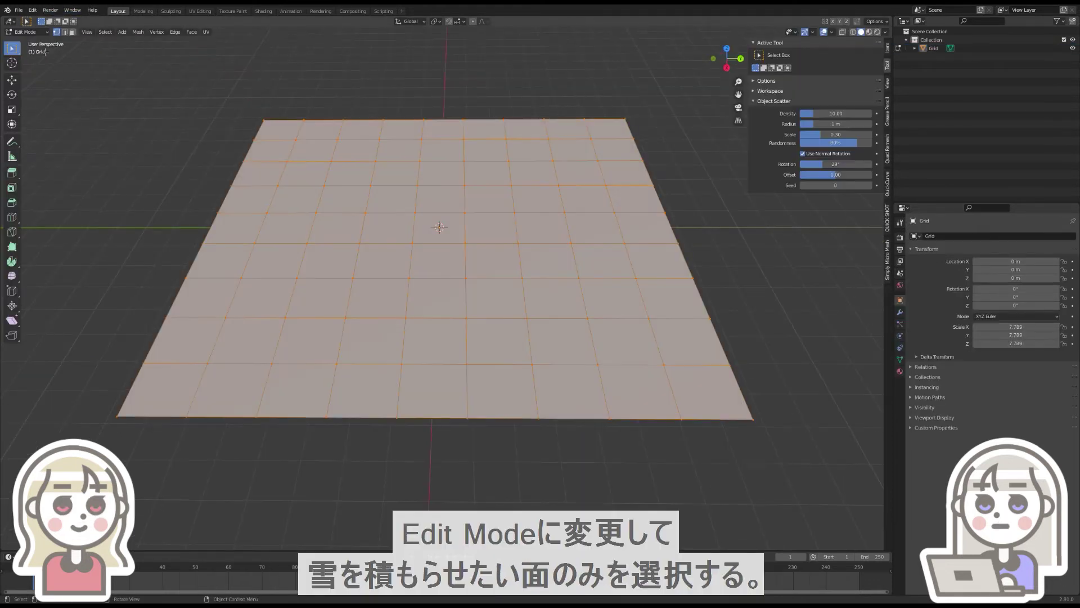
middle_drag(45, 52, 284, 200)
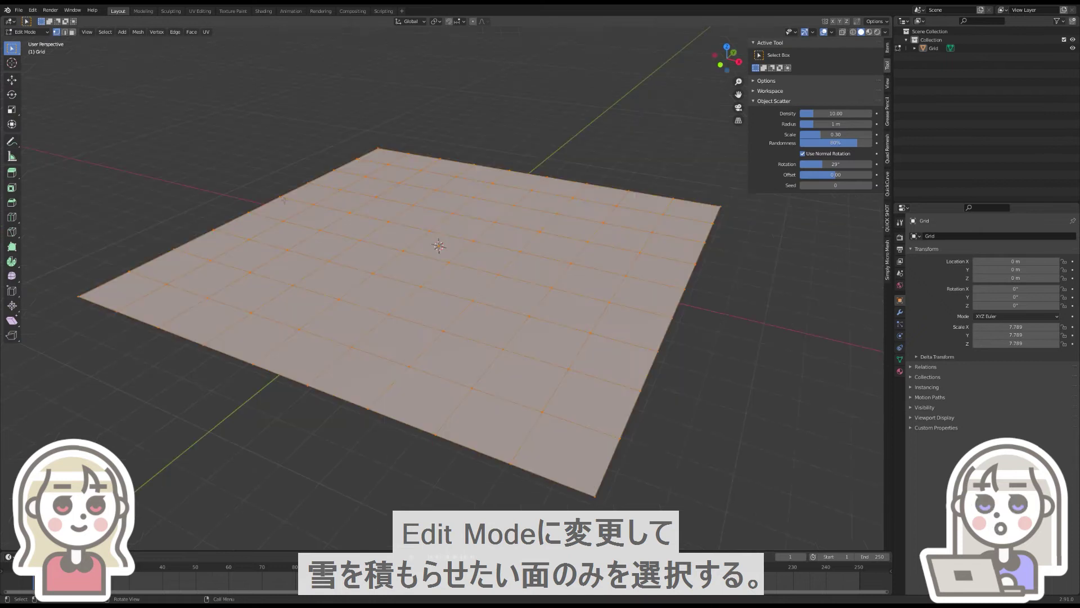
click(72, 32)
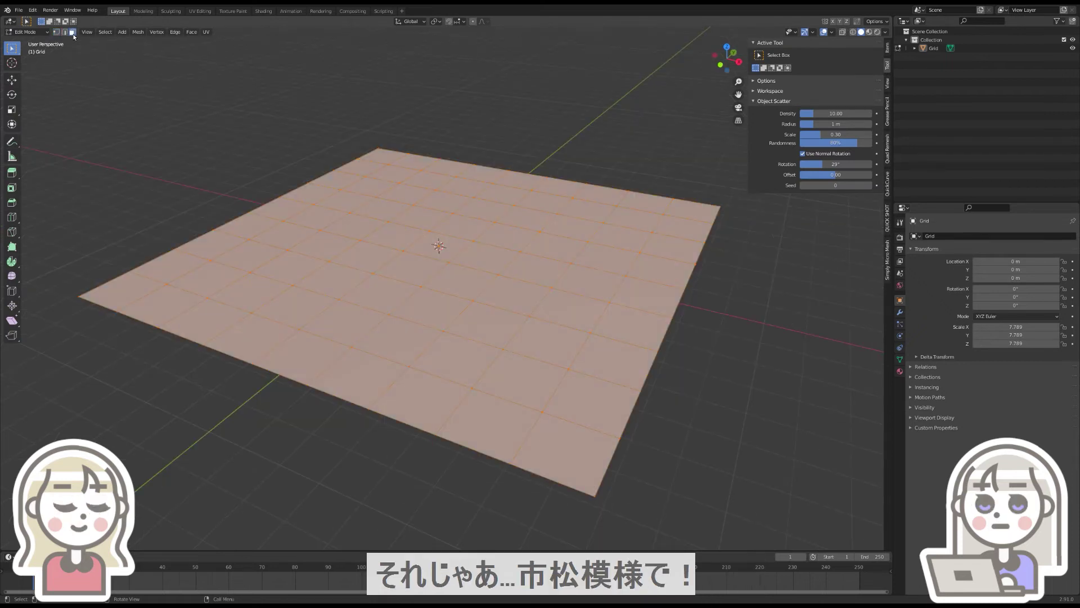
key(alt+a)
click(121, 291)
shift+click(221, 285)
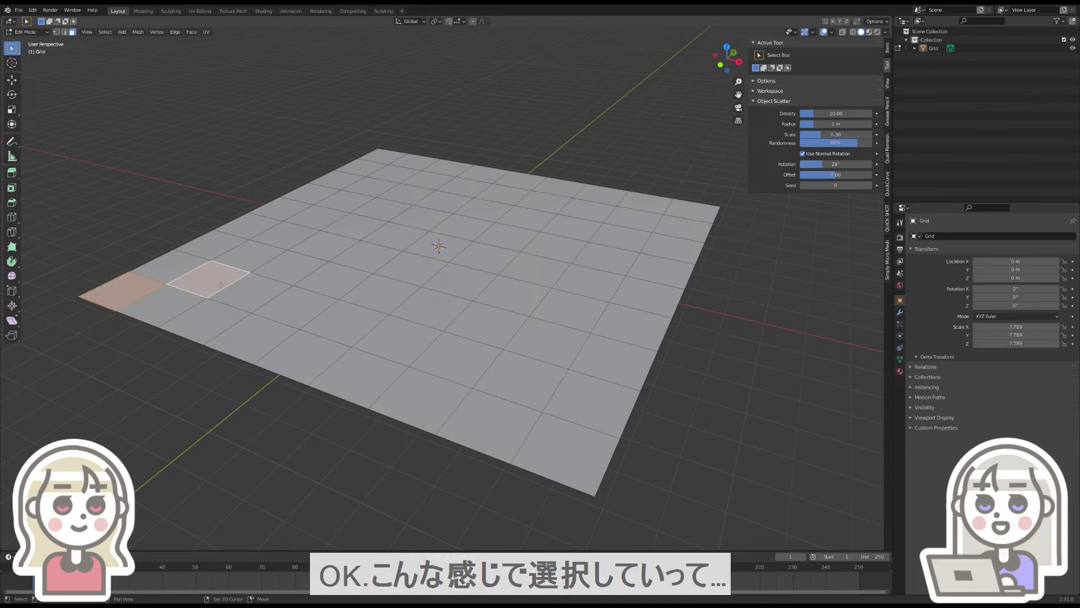
shift+click(290, 266)
shift+click(439, 243)
shift+click(374, 292)
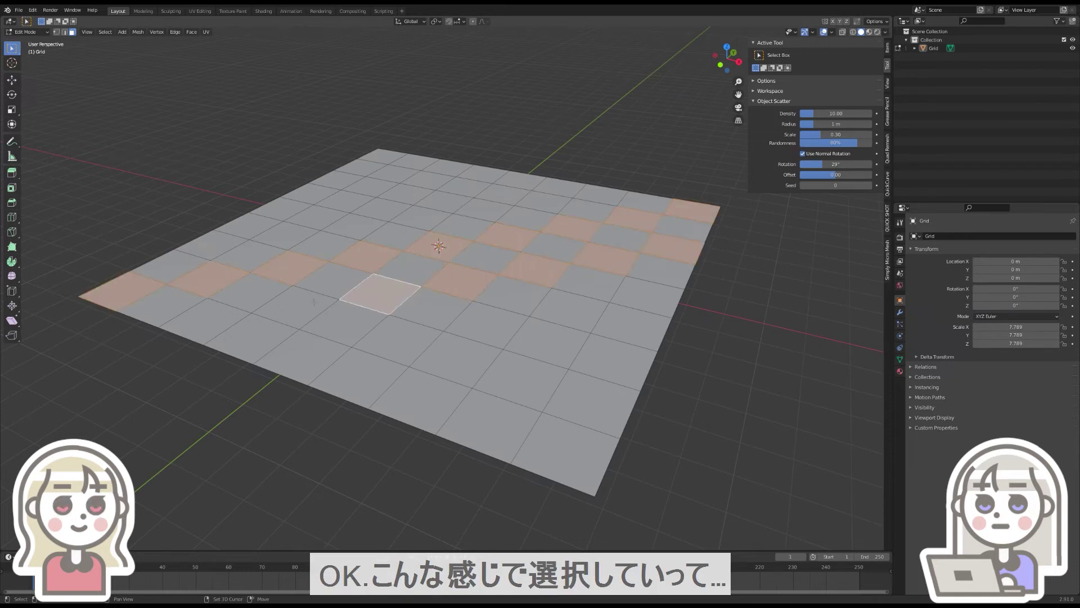
shift+click(420, 400)
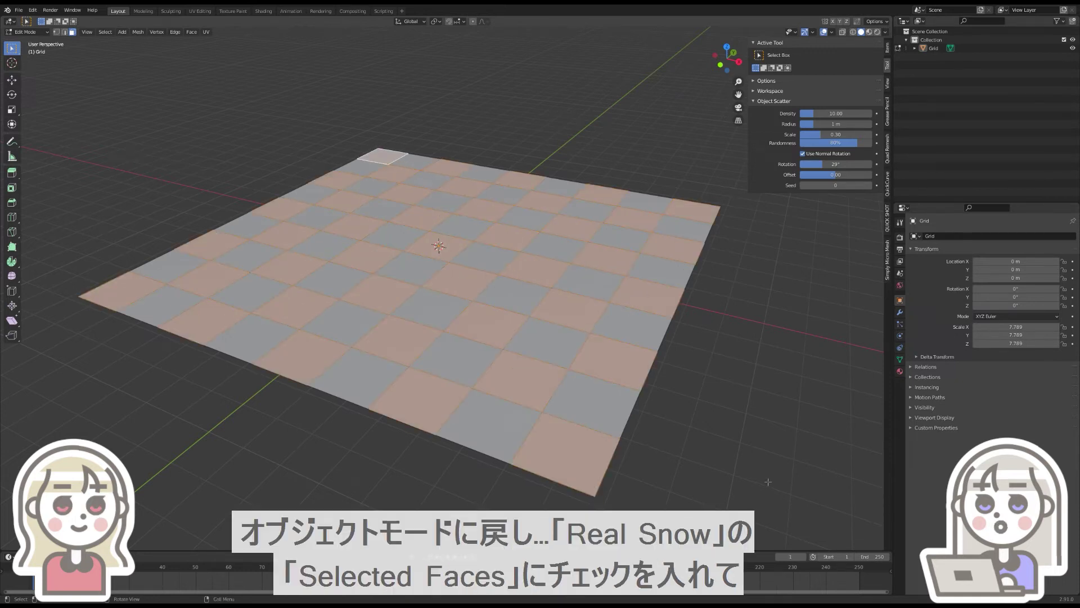
Return to Object Mode and pile snow on the selected checker faces.
click(39, 32)
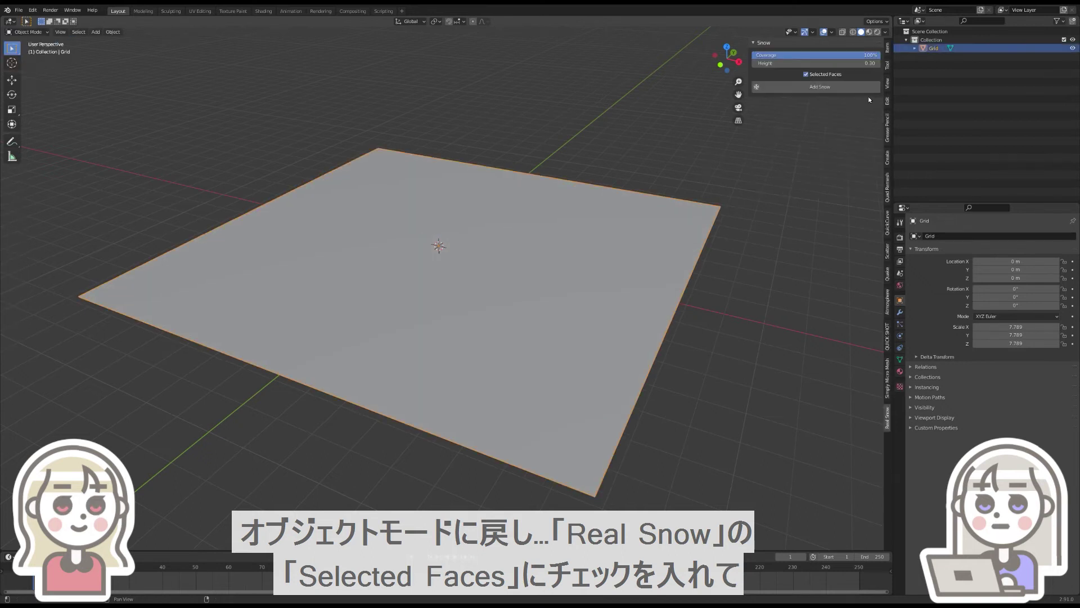
click(867, 88)
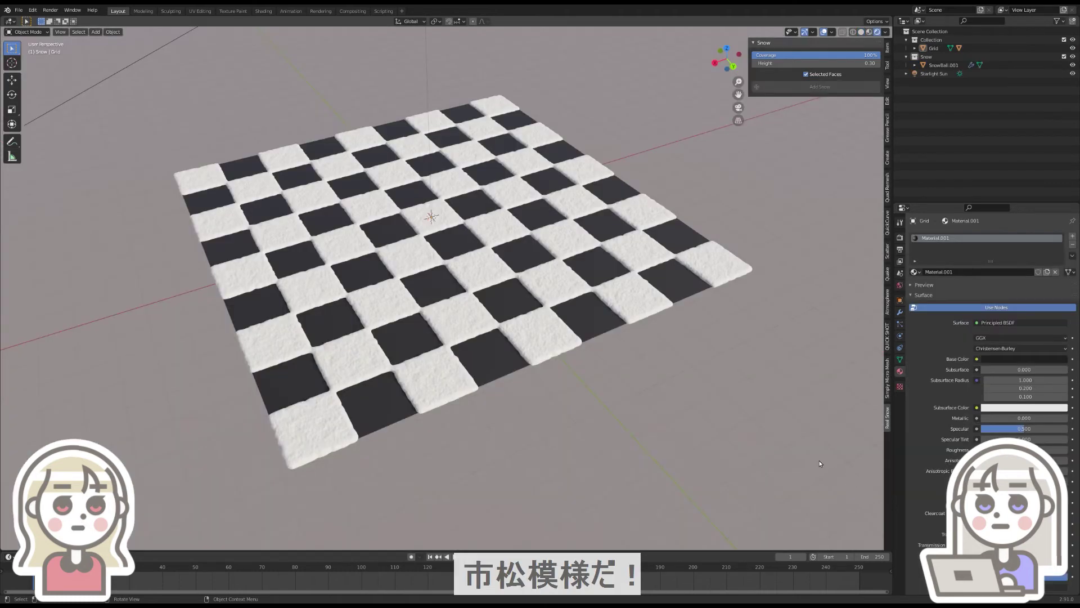
middle_drag(819, 463, 610, 460)
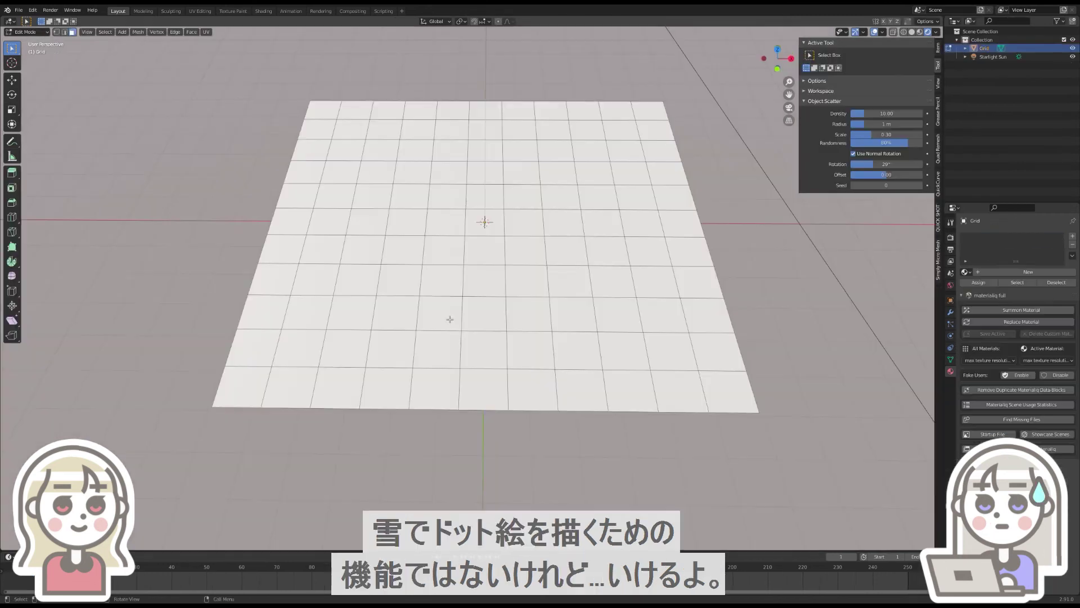
Select the grid faces that form the pixel-art shape.
shift+click(438, 204)
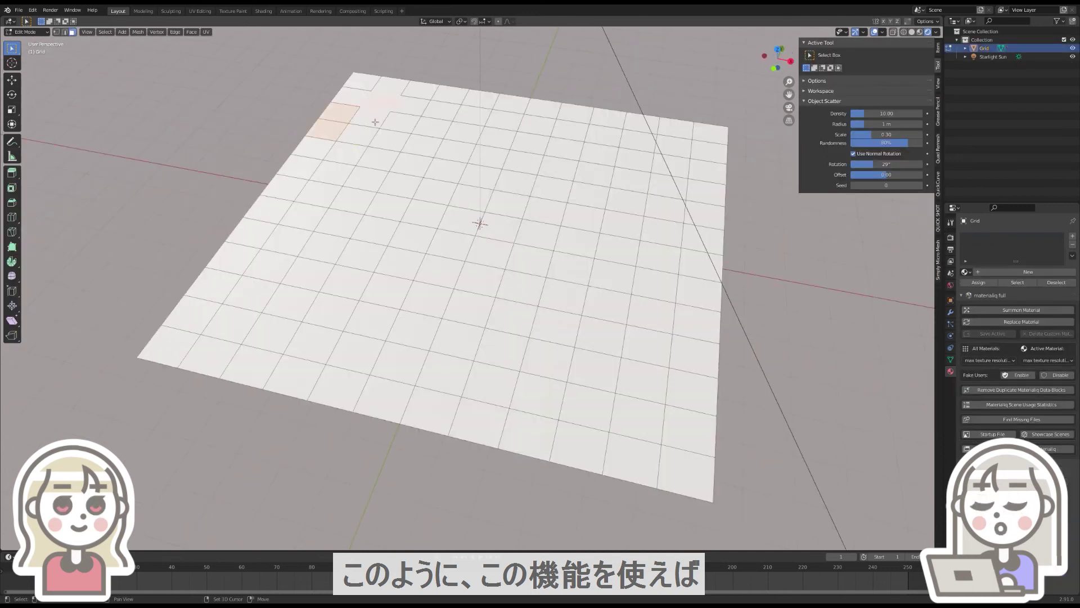
mouse_move(375, 122)
shift+mouse_down()
mouse_move(429, 169)
mouse_move(571, 118)
mouse_move(601, 159)
shift+mouse_up()
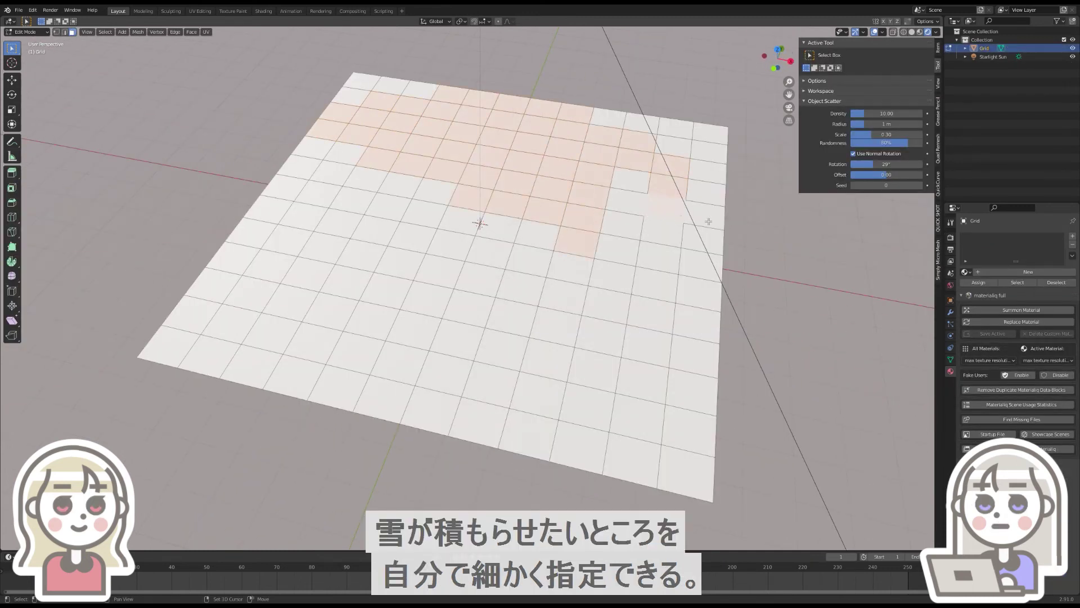
mouse_move(312, 302)
shift+mouse_down()
mouse_move(646, 356)
mouse_move(299, 381)
mouse_move(242, 293)
shift+mouse_up()
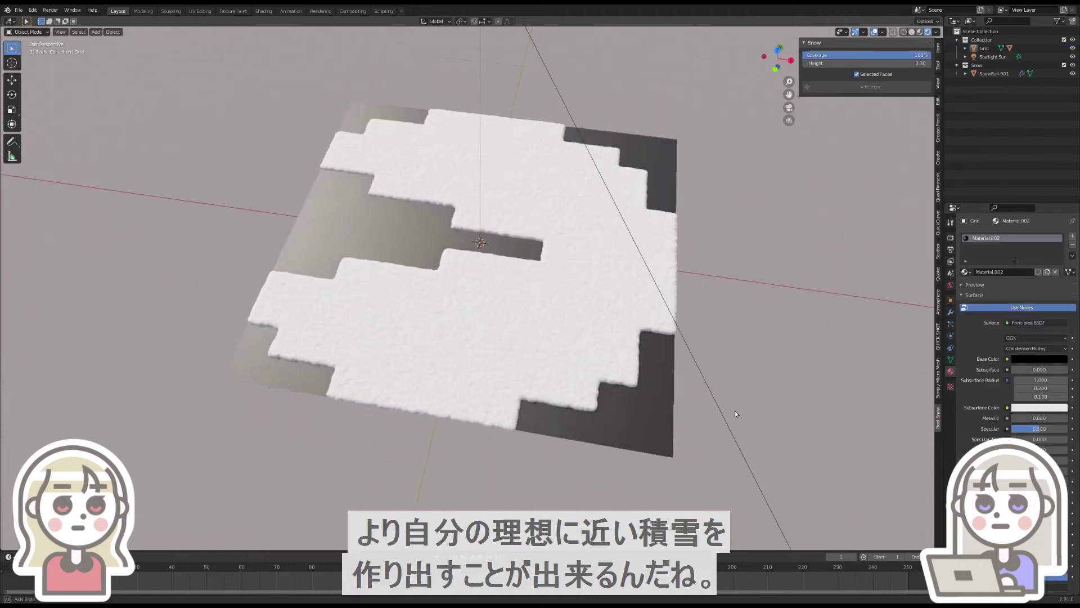